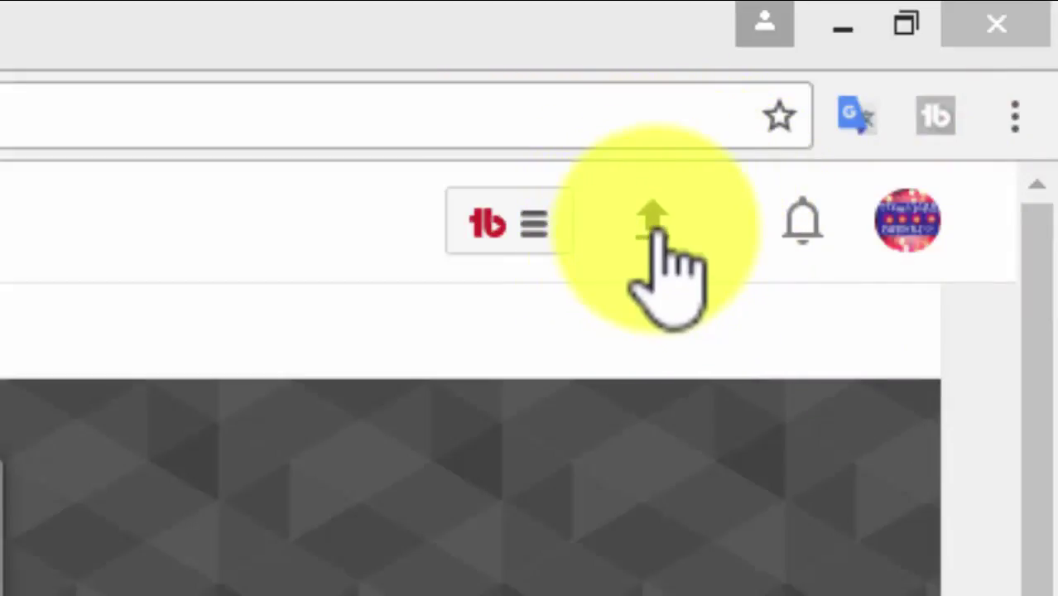
# Step: Open YouTube's video upload page, ready for a file, with visibility set to Public
pyautogui.click(654, 235)
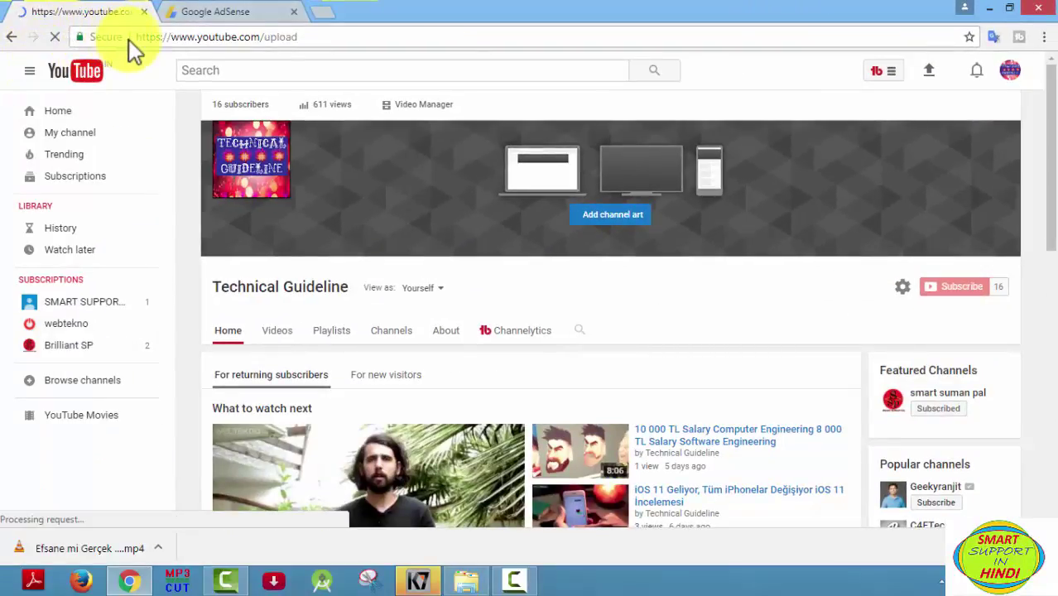
pyautogui.click(163, 36)
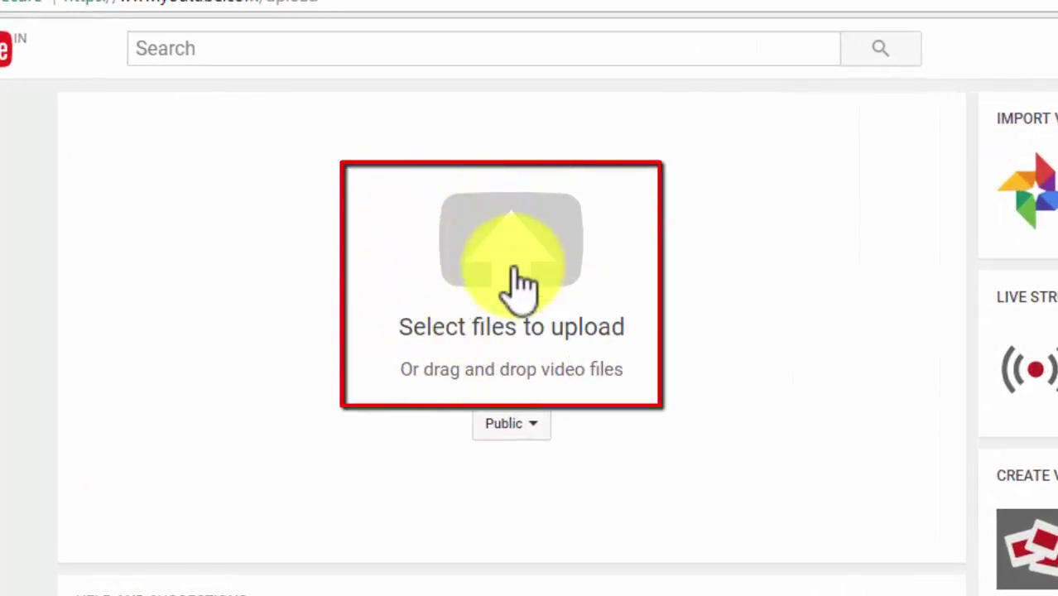
pyautogui.click(513, 271)
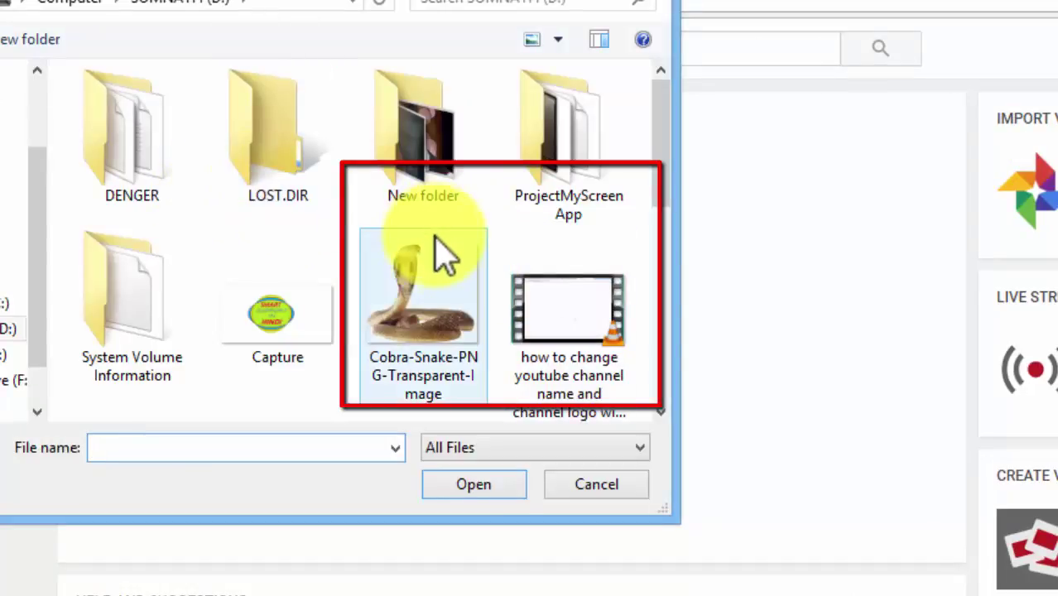
pyautogui.click(568, 340)
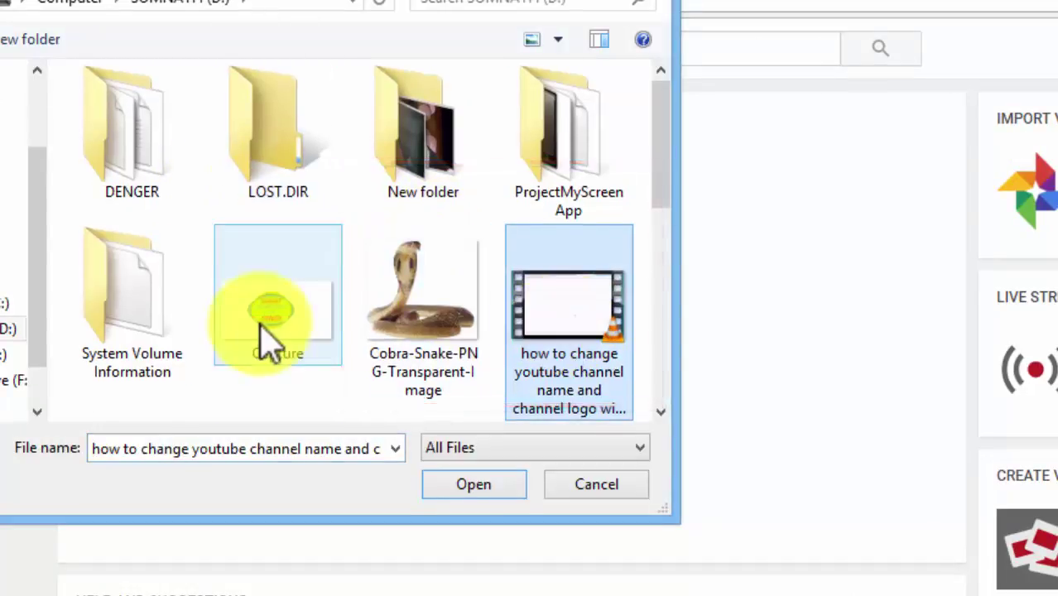
pyautogui.scroll(-5, 269, 339)
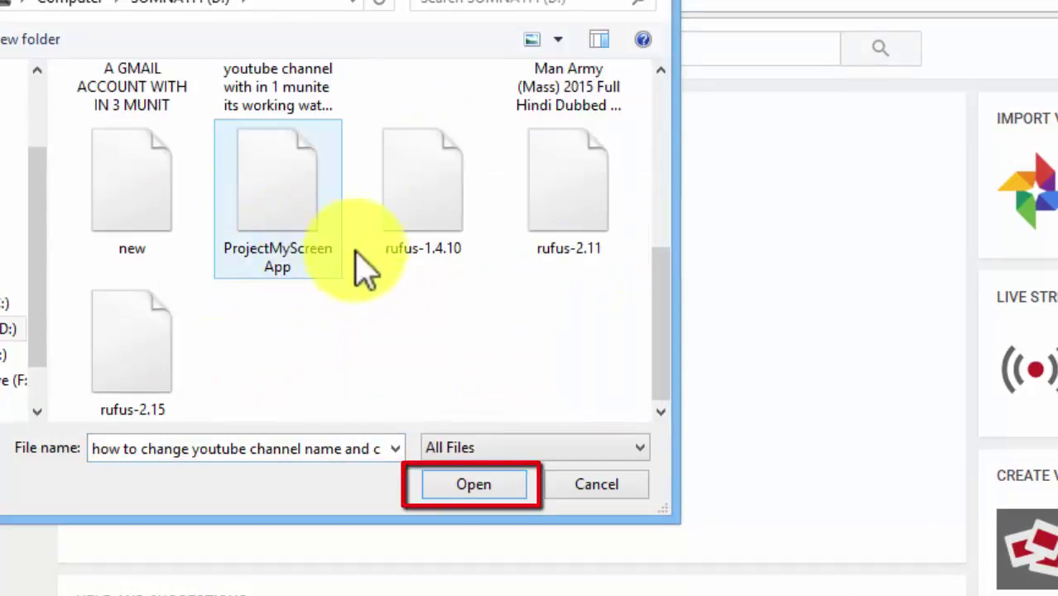
pyautogui.click(467, 485)
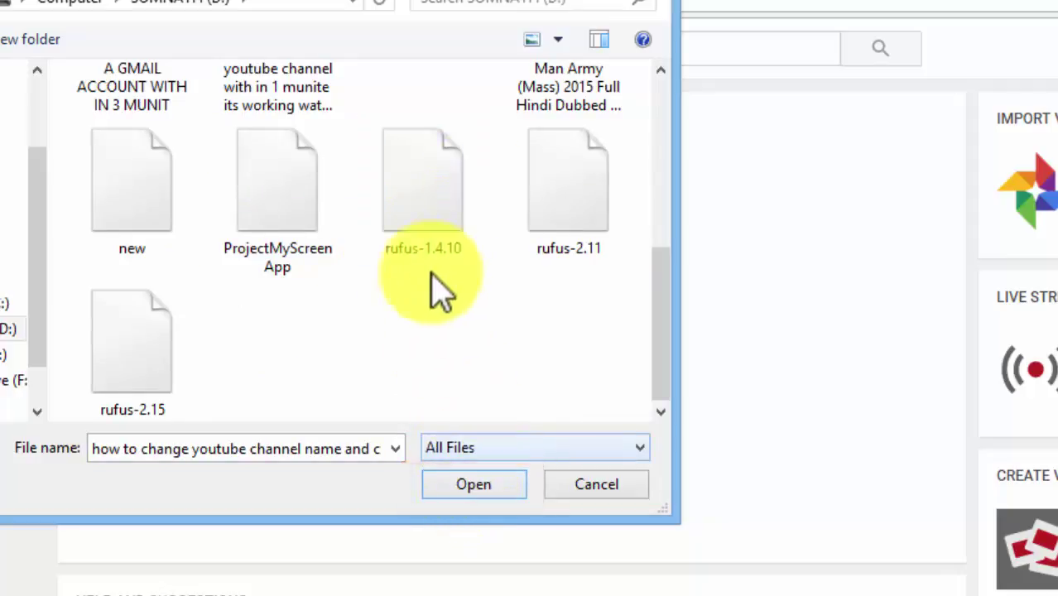
pyautogui.click(663, 6)
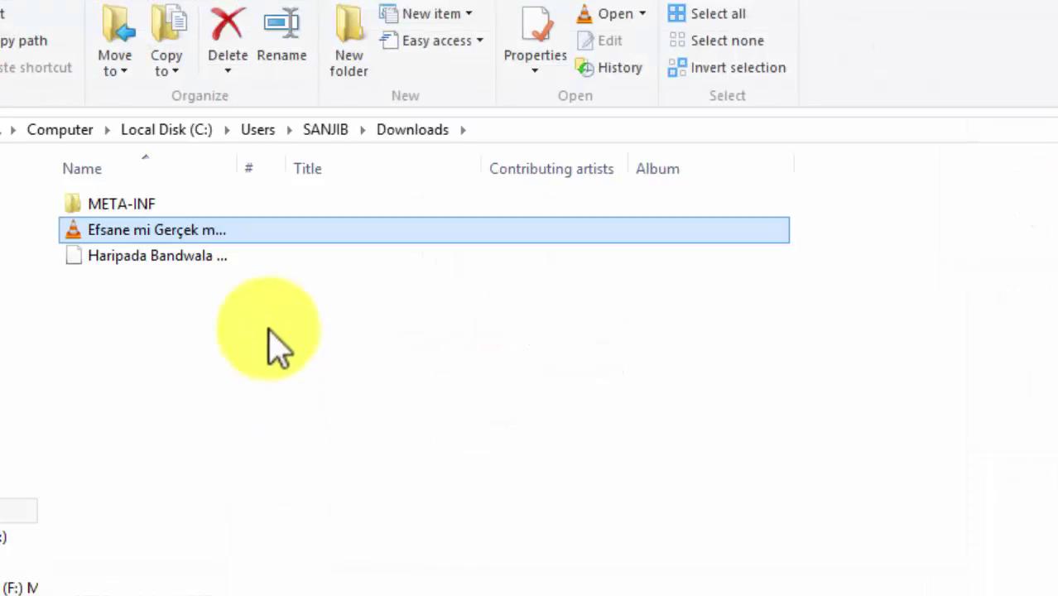
# Step: Drag the downloaded video from File Explorer onto YouTube's drop area to start uploading
pyautogui.moveTo(289, 230)
pyautogui.mouseDown()
pyautogui.moveTo(362, 512)
pyautogui.moveTo(230, 595)
pyautogui.mouseUp()
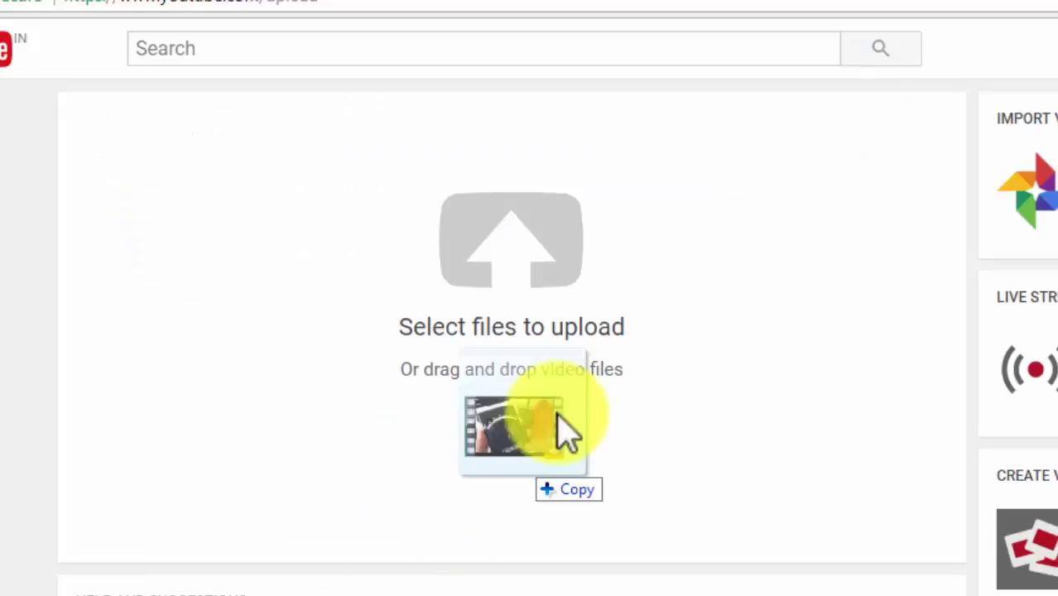
pyautogui.moveTo(567, 433)
pyautogui.mouseDown()
pyautogui.moveTo(595, 305)
pyautogui.moveTo(769, 286)
pyautogui.mouseUp()
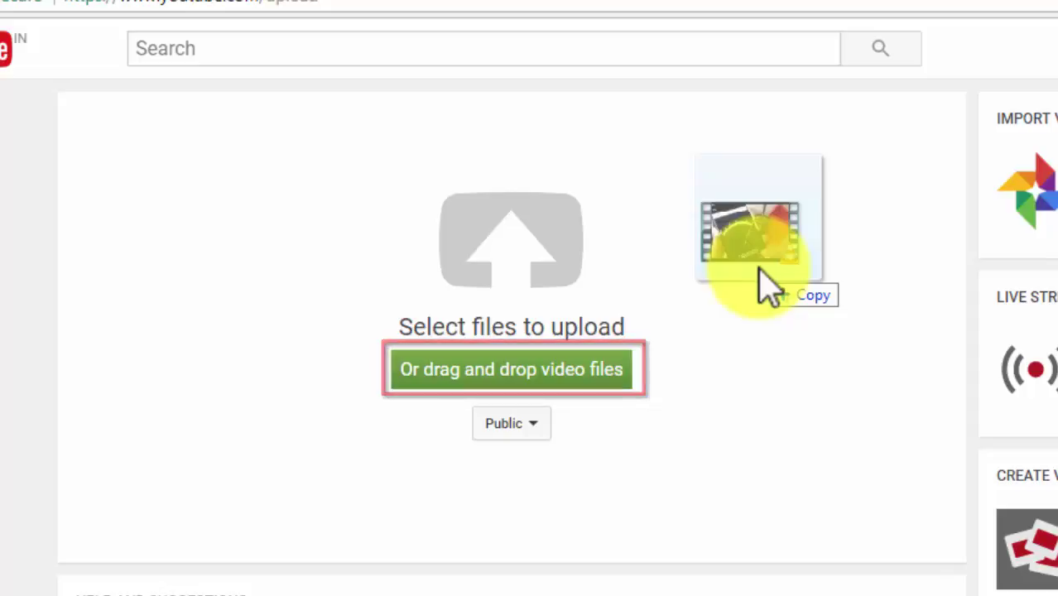
pyautogui.moveTo(759, 268); pyautogui.dragTo(764, 268)
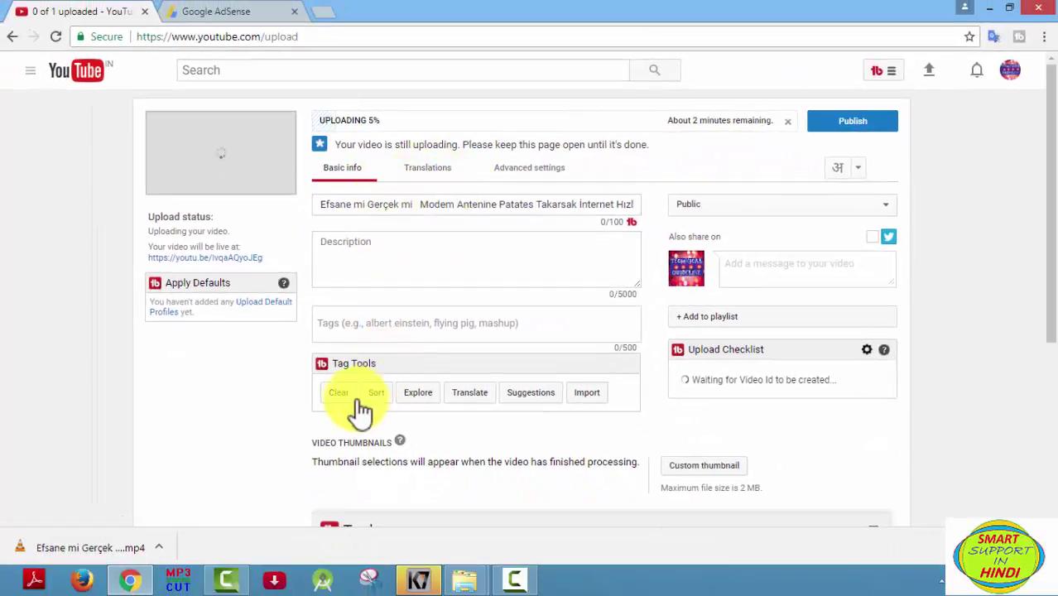
# Step: Open the upload's advanced settings and set the recording date to July 25, 2017
pyautogui.click(525, 178)
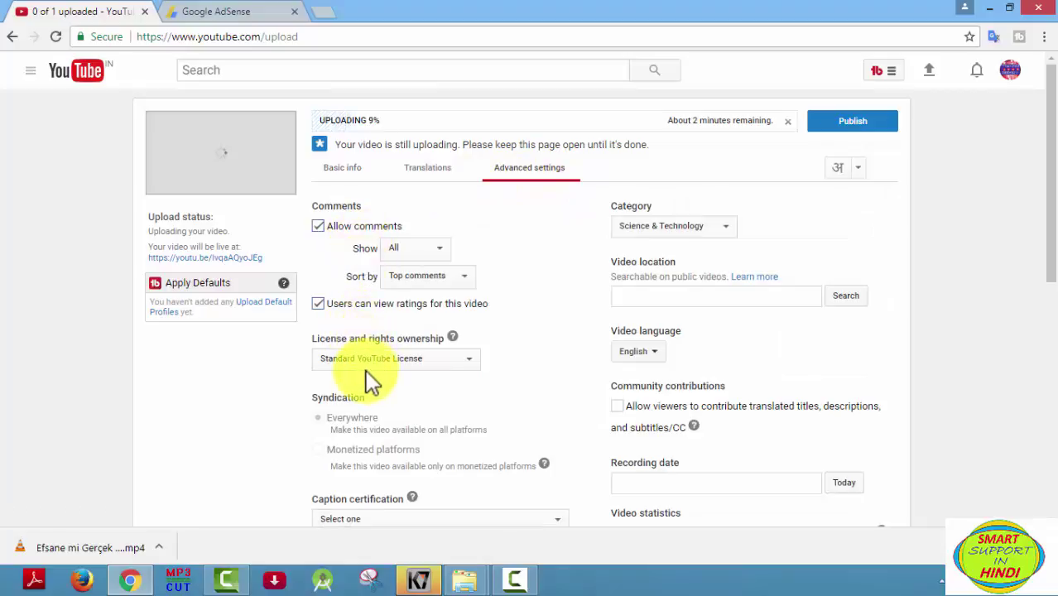
pyautogui.scroll(-2, 841, 423)
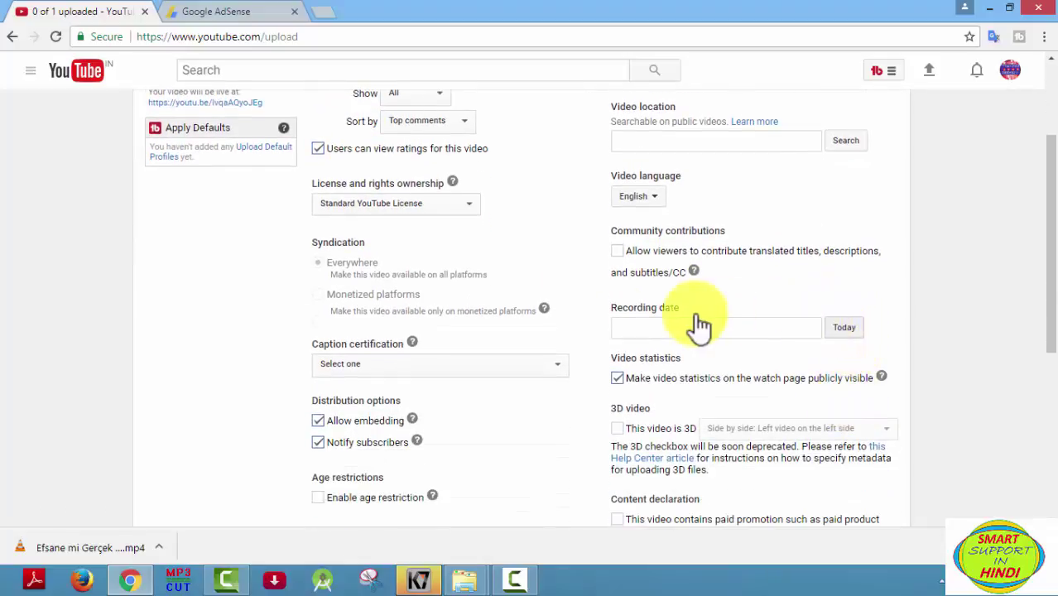
pyautogui.click(615, 331)
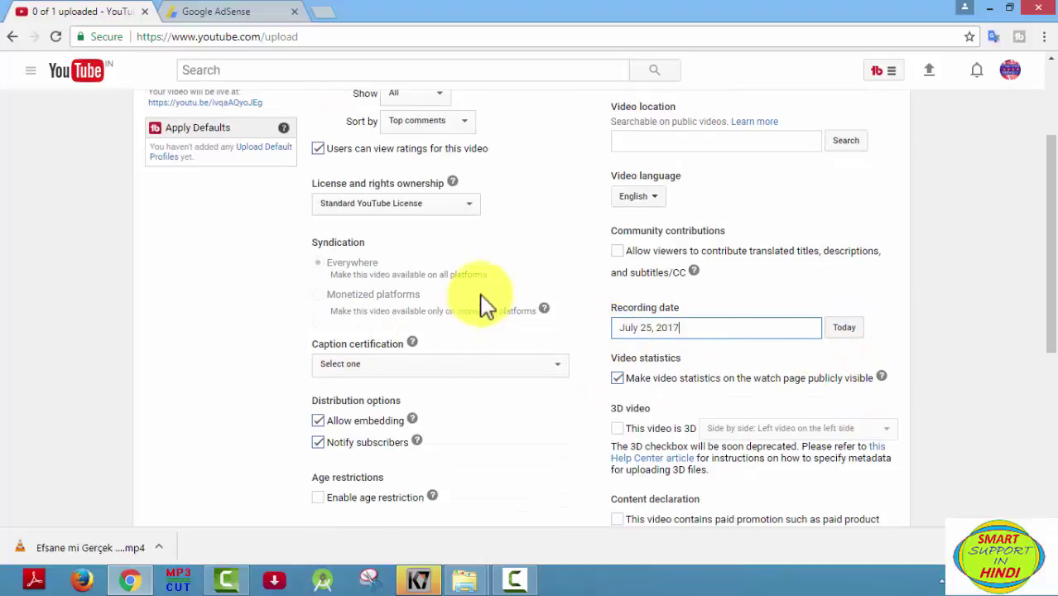
pyautogui.scroll(2, 484, 305)
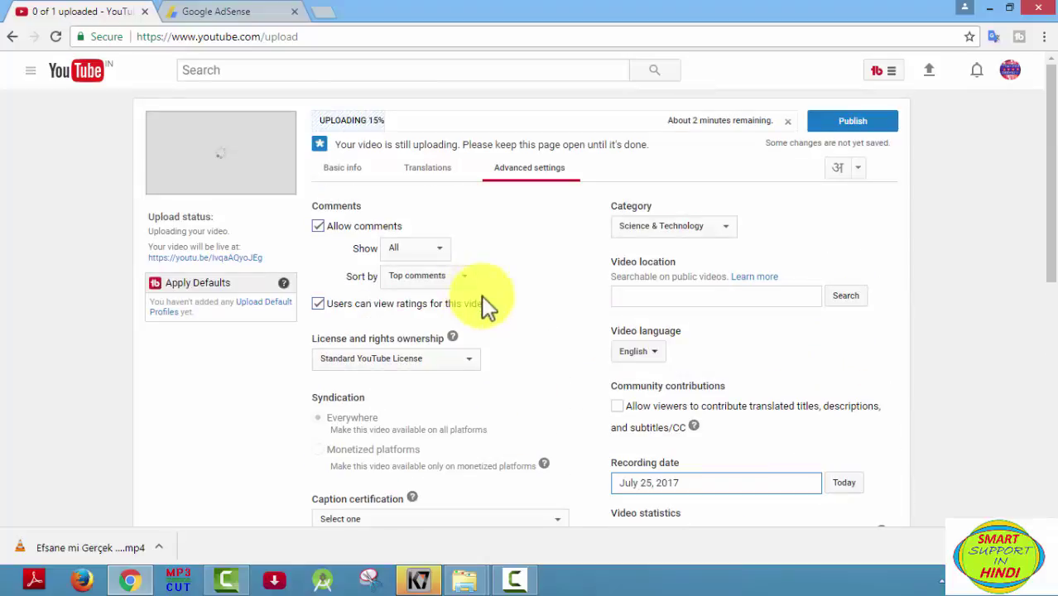
# Step: Keep Science & Technology as the category and leave the video location unset
pyautogui.click(696, 231)
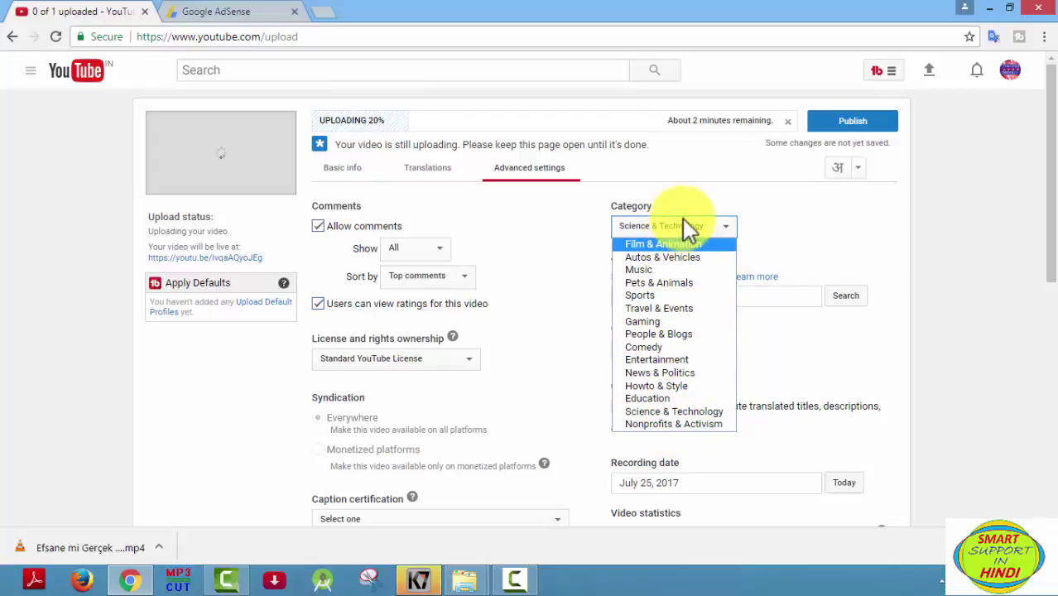
pyautogui.click(668, 409)
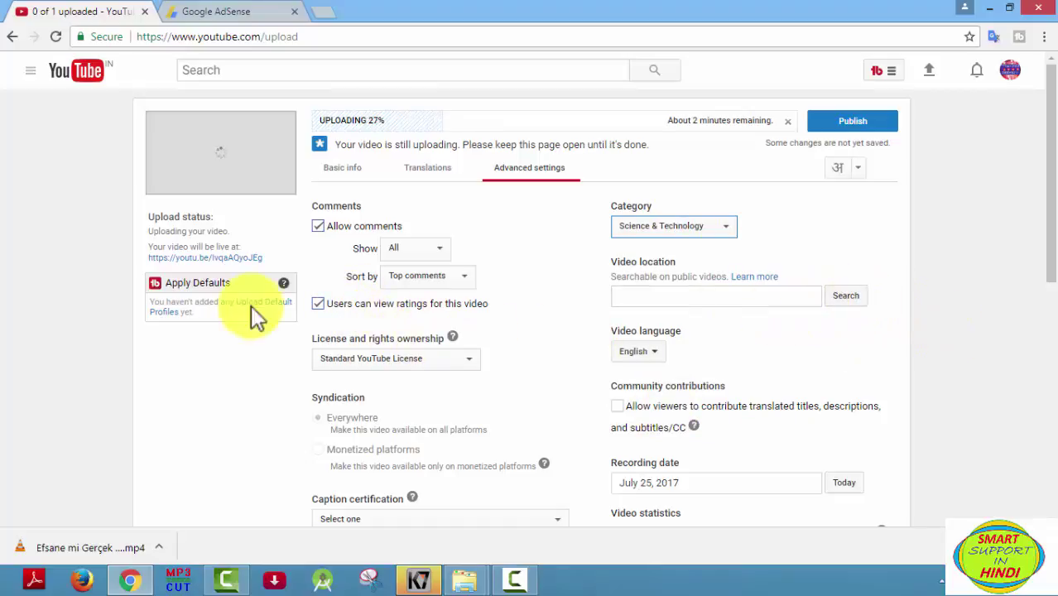
pyautogui.click(801, 297)
pyautogui.write('usa,uk')
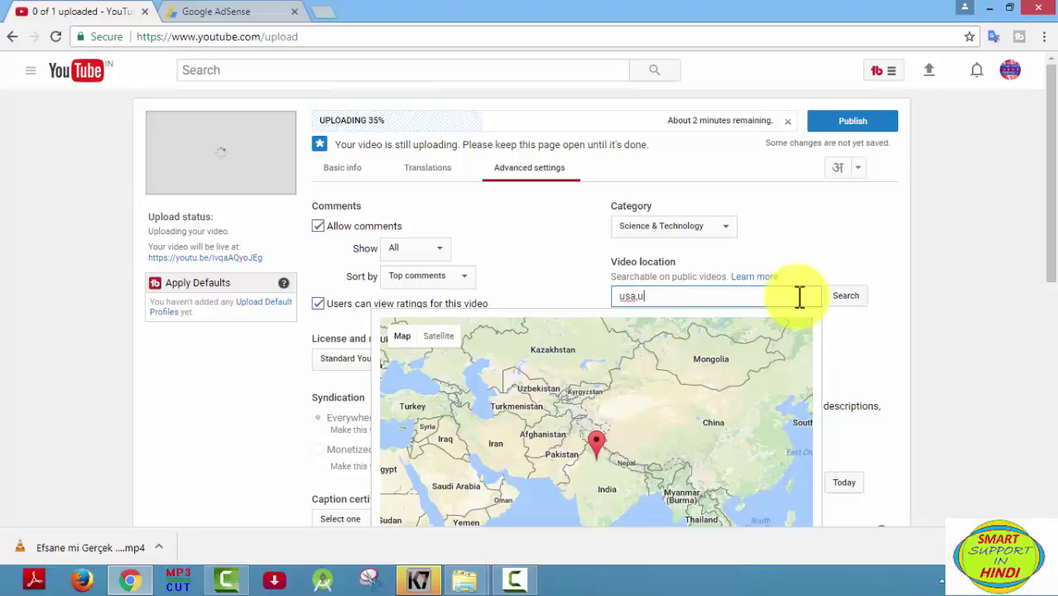
pyautogui.click(571, 250)
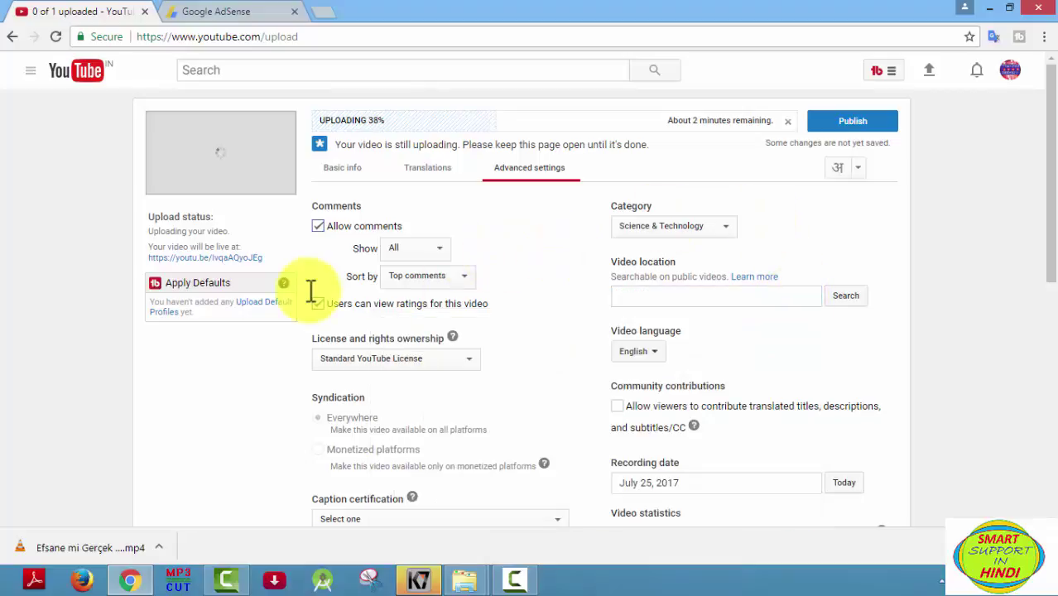
# Step: Return to the basic info and keep the video's privacy set to Public
pyautogui.click(346, 182)
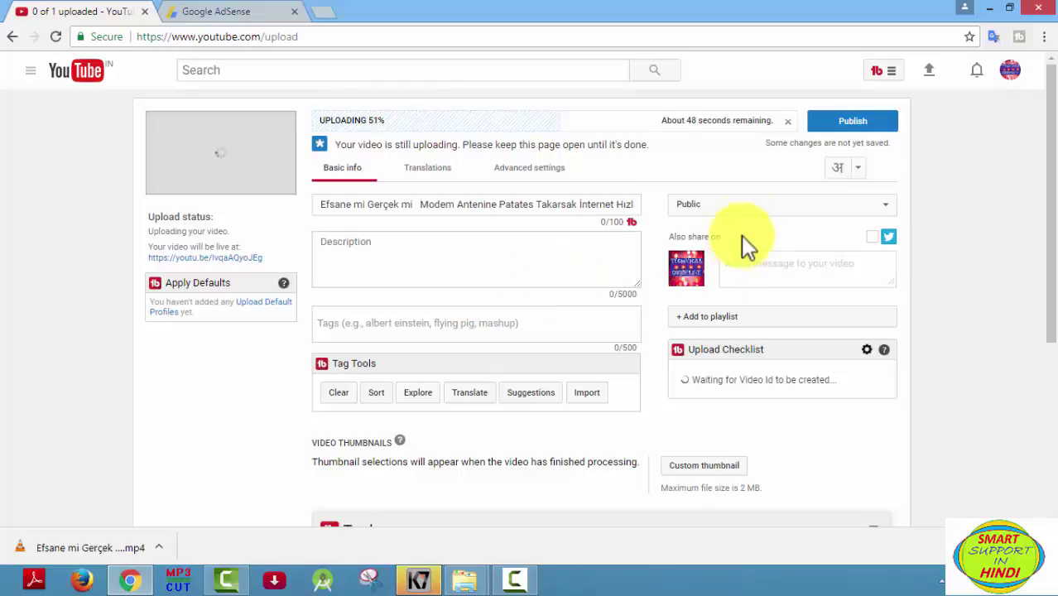
pyautogui.click(778, 202)
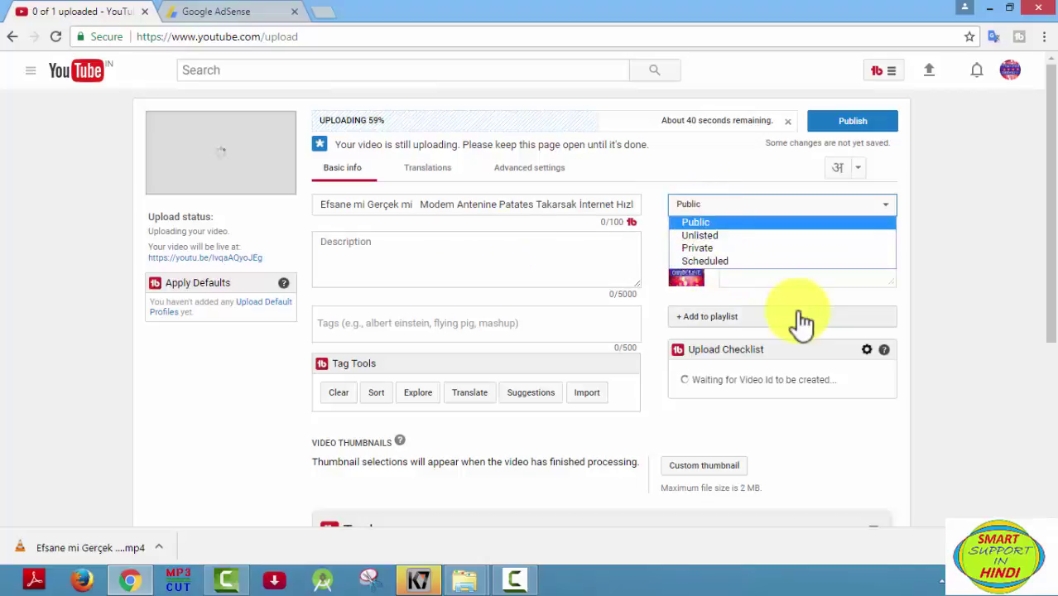
pyautogui.click(662, 318)
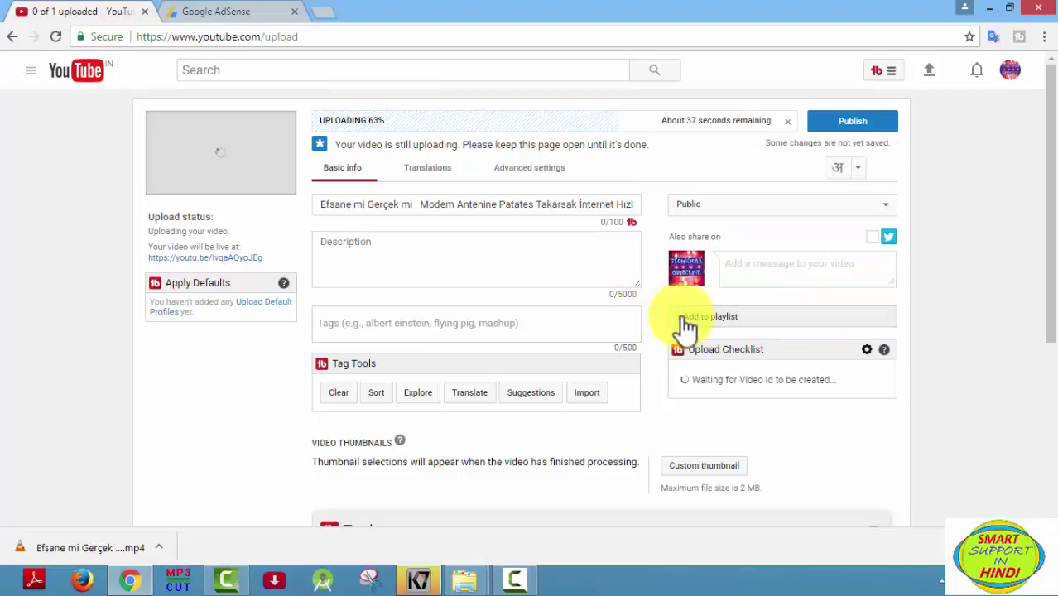
# Step: Check the playlist options but close them without creating a new playlist
pyautogui.click(687, 323)
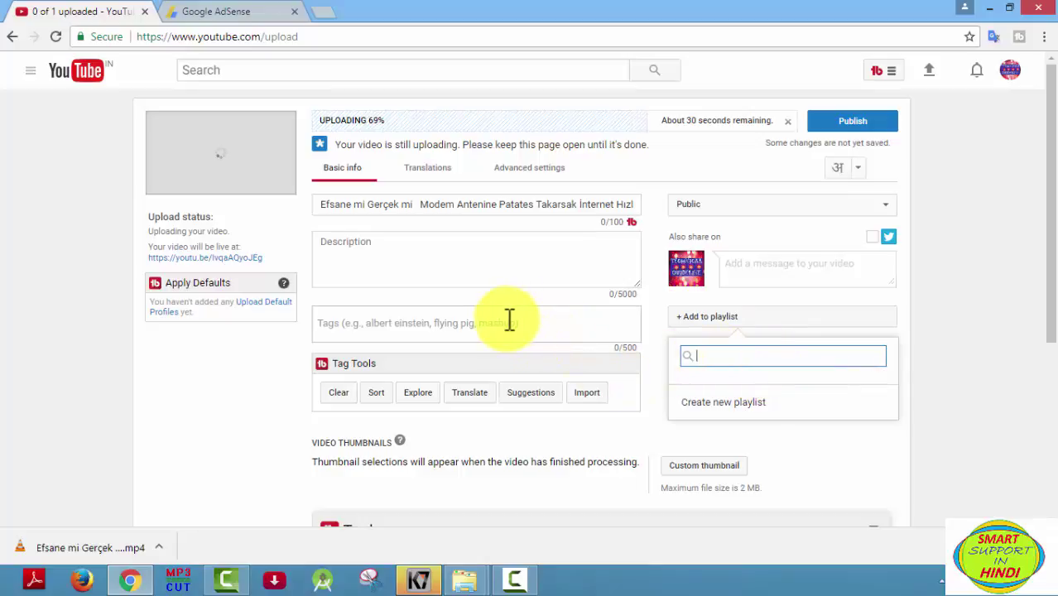
pyautogui.click(703, 409)
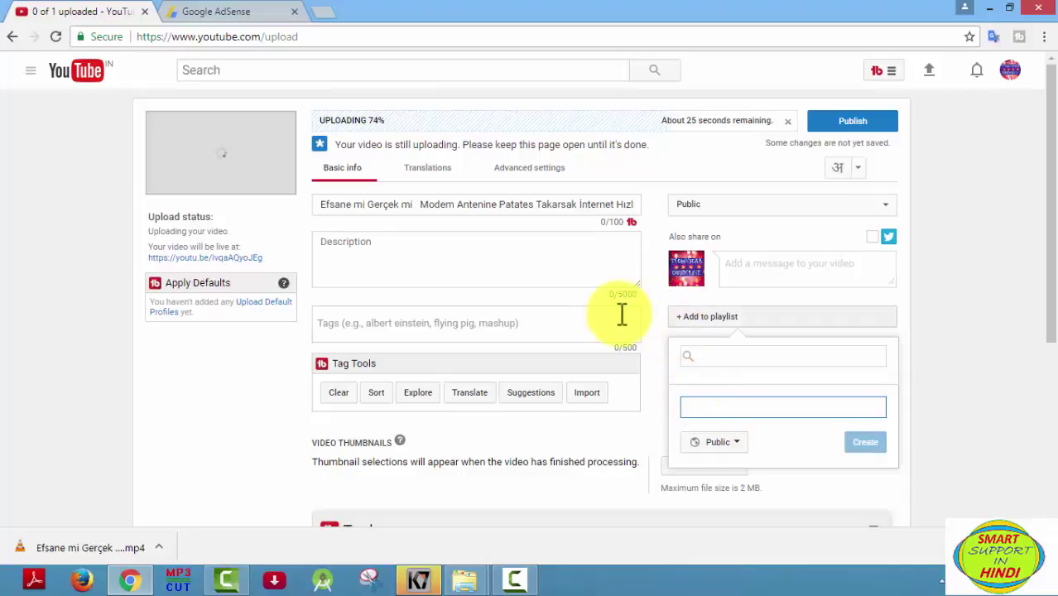
pyautogui.click(662, 356)
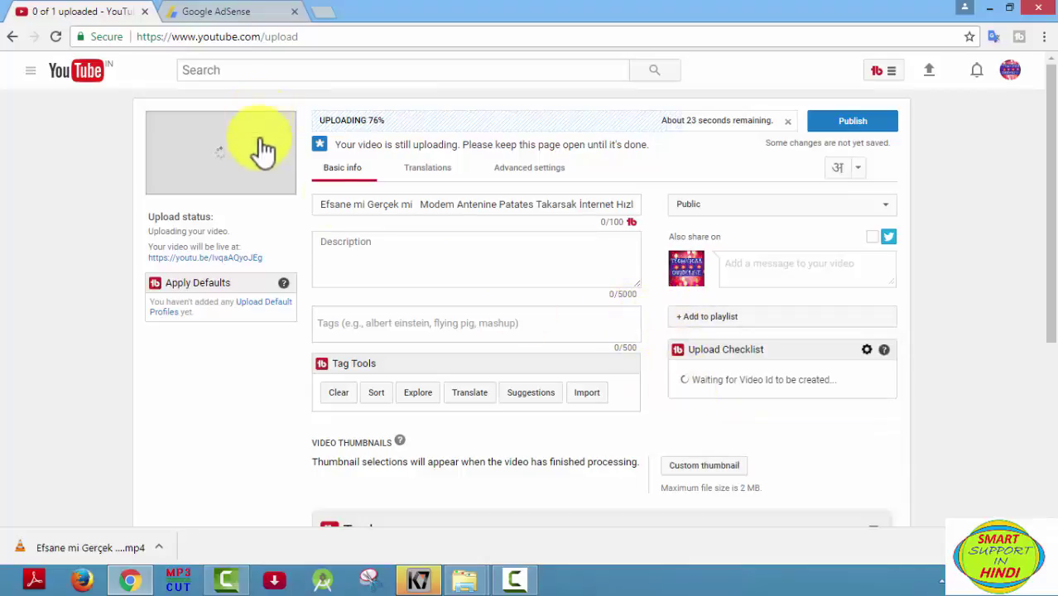
pyautogui.scroll(-1, 547, 228)
pyautogui.scroll(1, 547, 227)
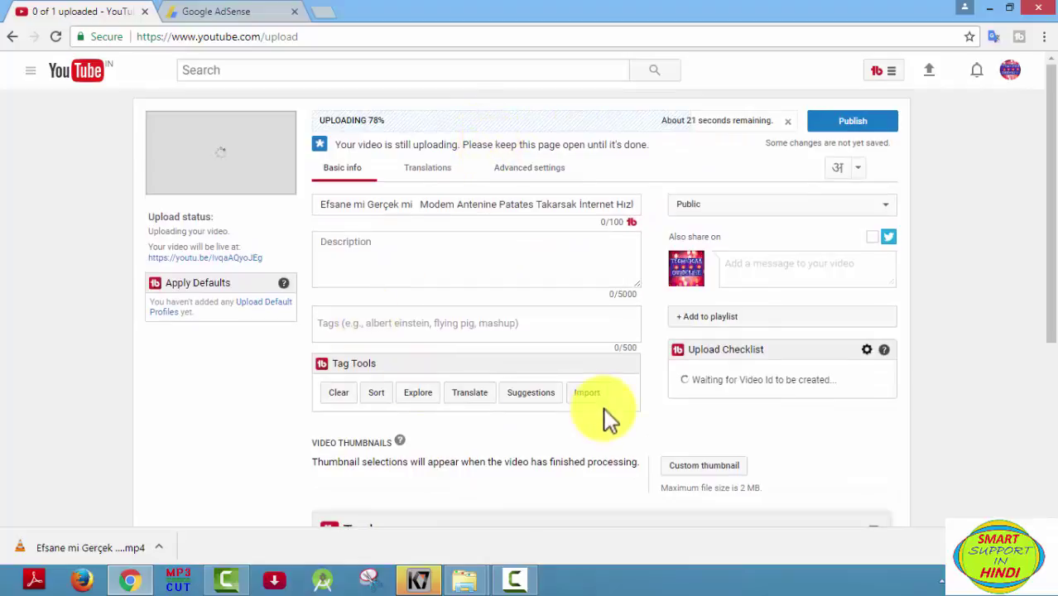
# Step: Set the video's original language to English under Translations
pyautogui.click(418, 172)
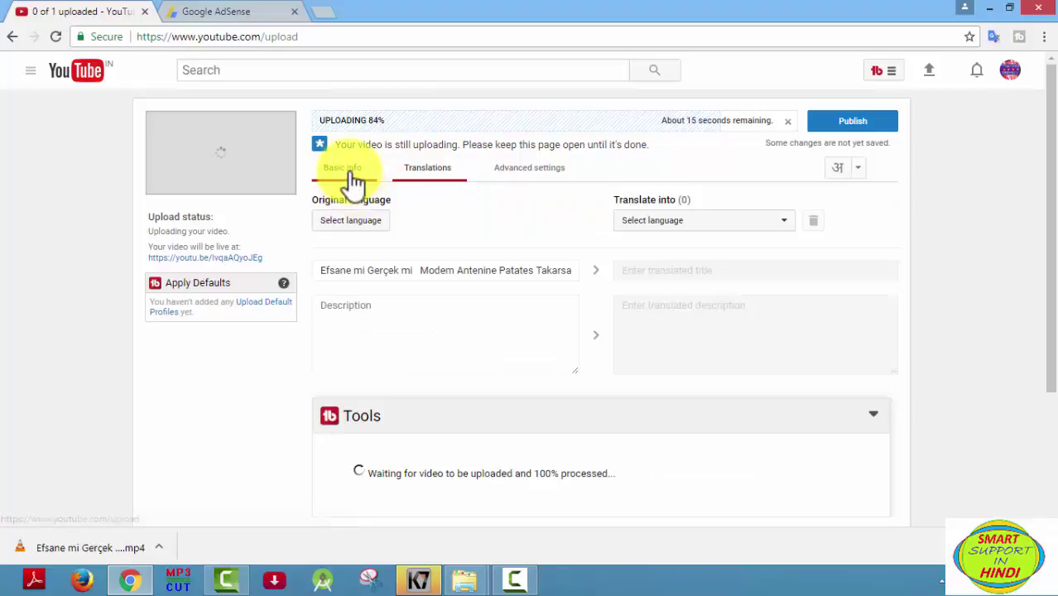
pyautogui.click(375, 222)
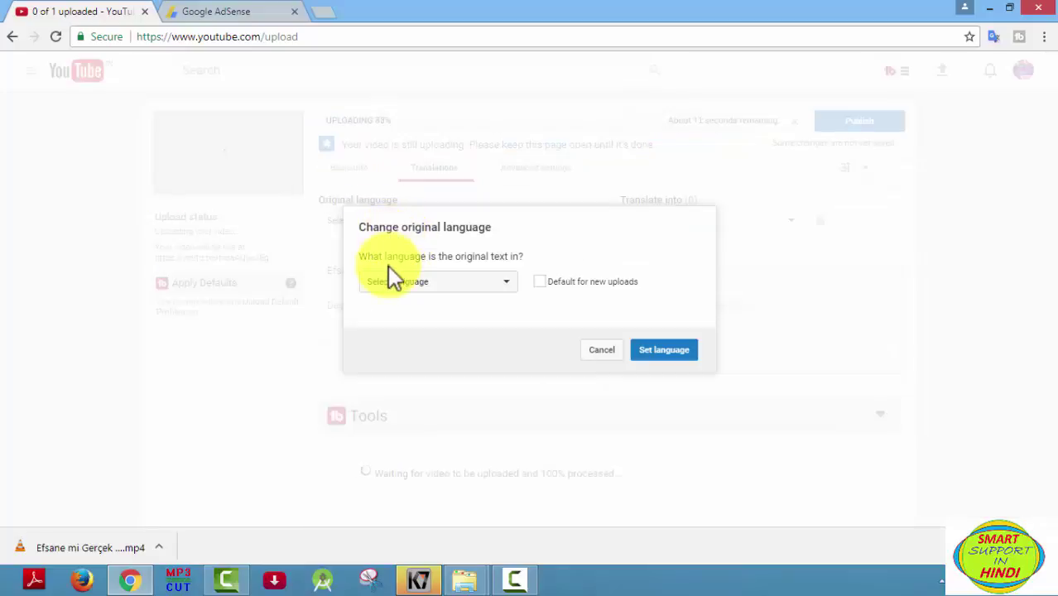
pyautogui.click(424, 274)
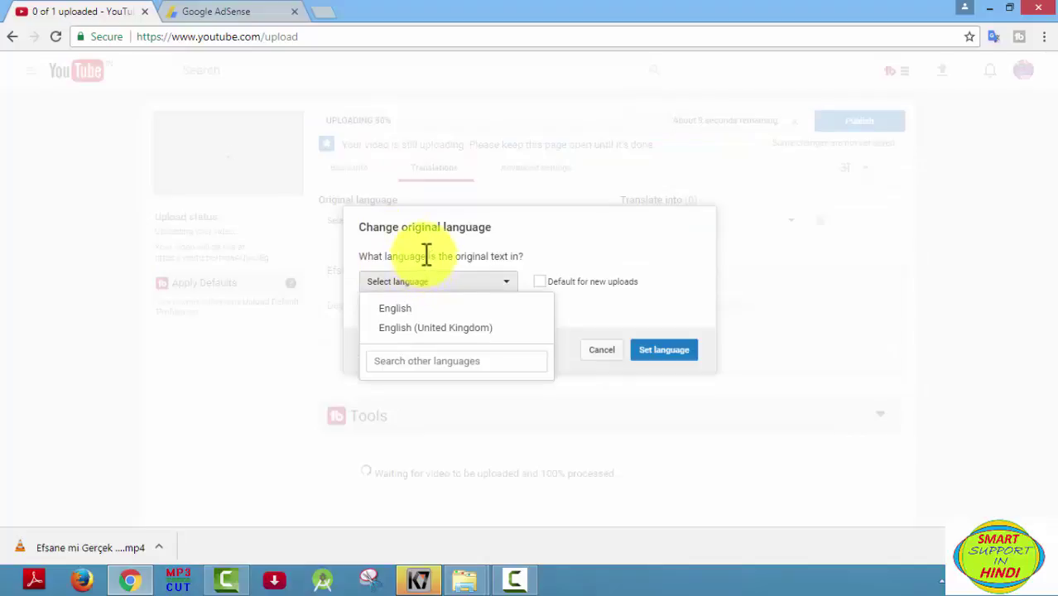
pyautogui.click(443, 309)
pyautogui.click(540, 282)
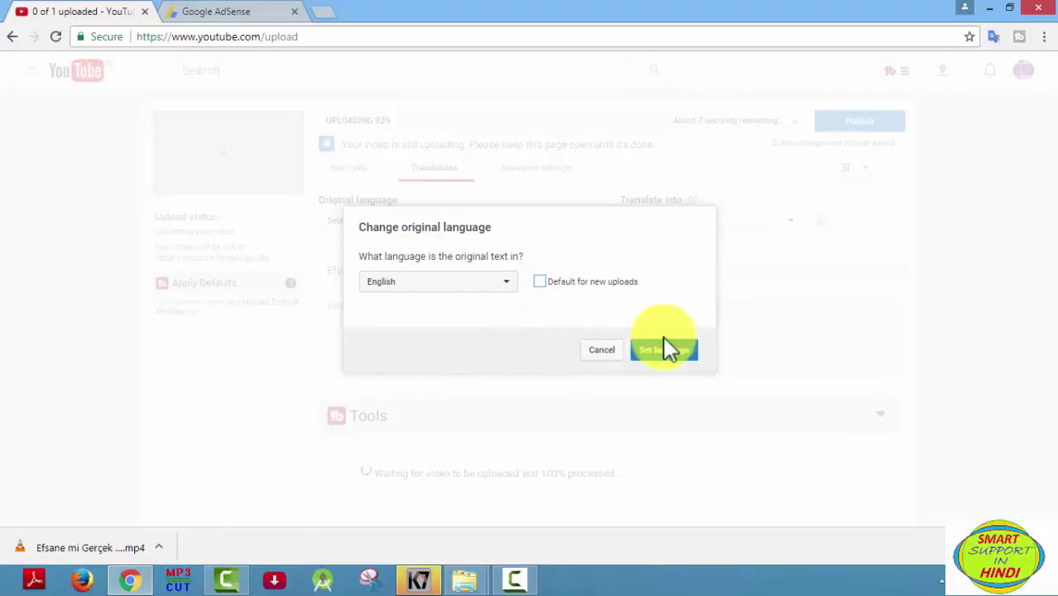
pyautogui.click(677, 350)
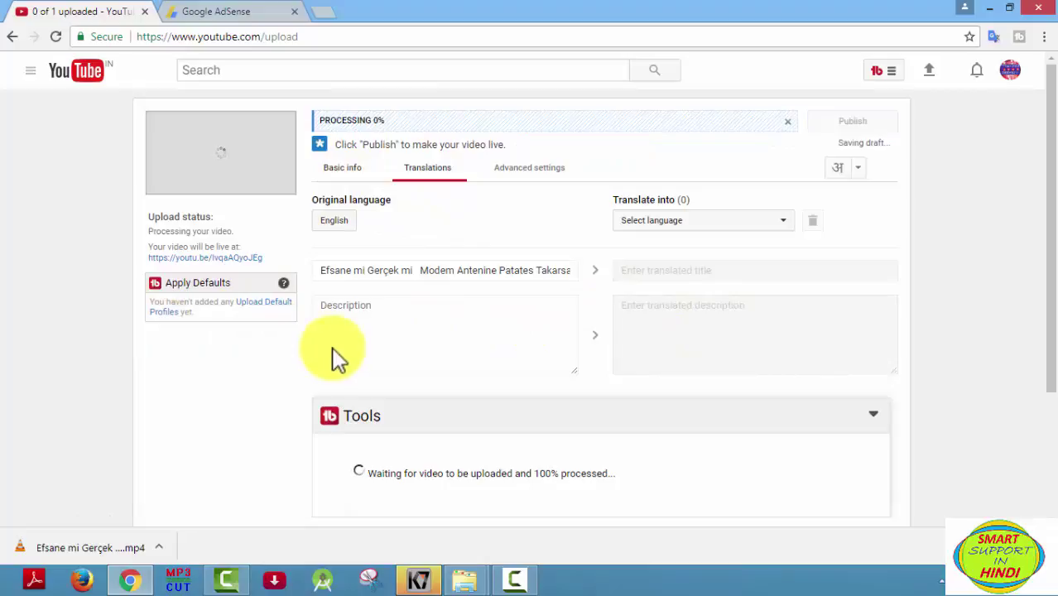
# Step: Back on basic info, fill the Tags box with suggested keywords like modem, wifi, router
pyautogui.click(346, 170)
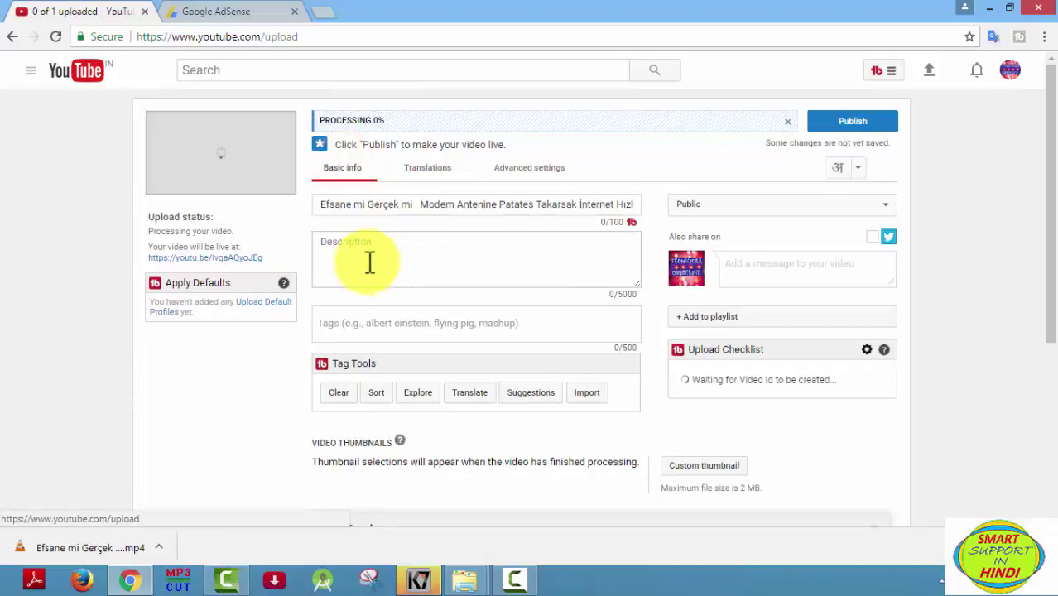
pyautogui.click(316, 238)
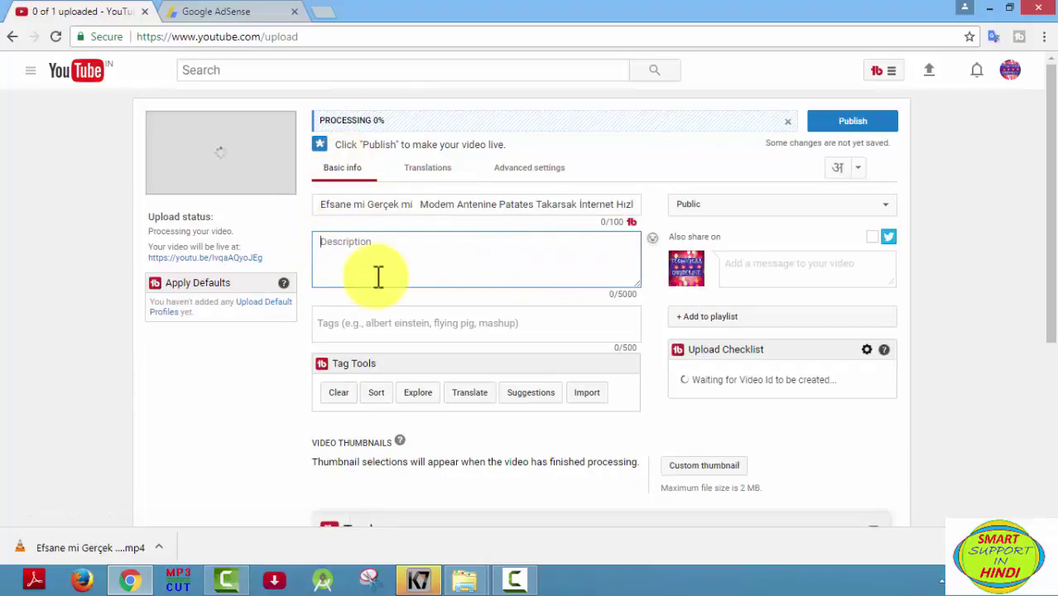
pyautogui.click(340, 325)
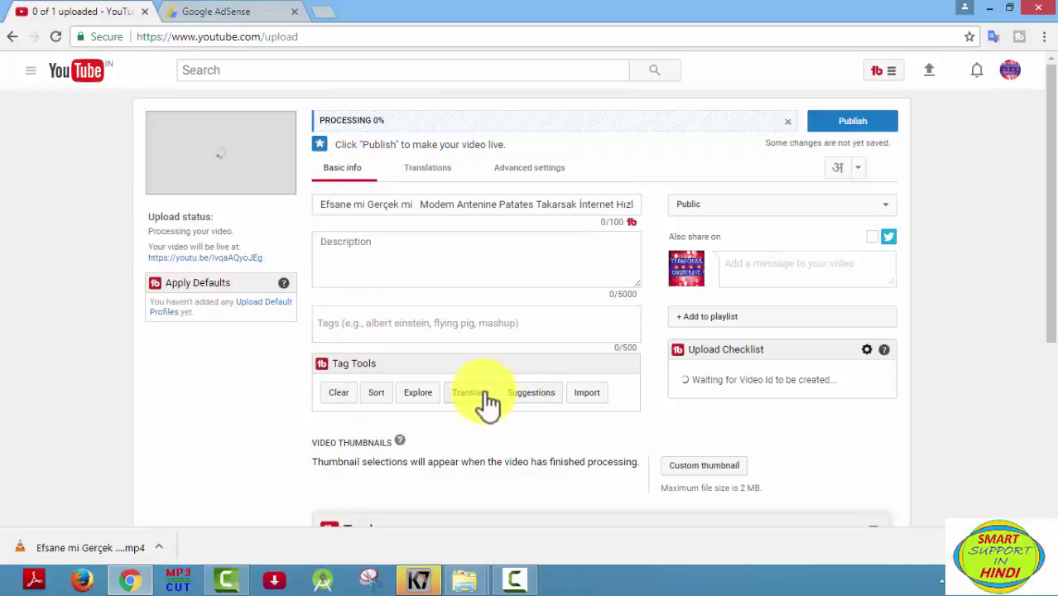
pyautogui.click(547, 394)
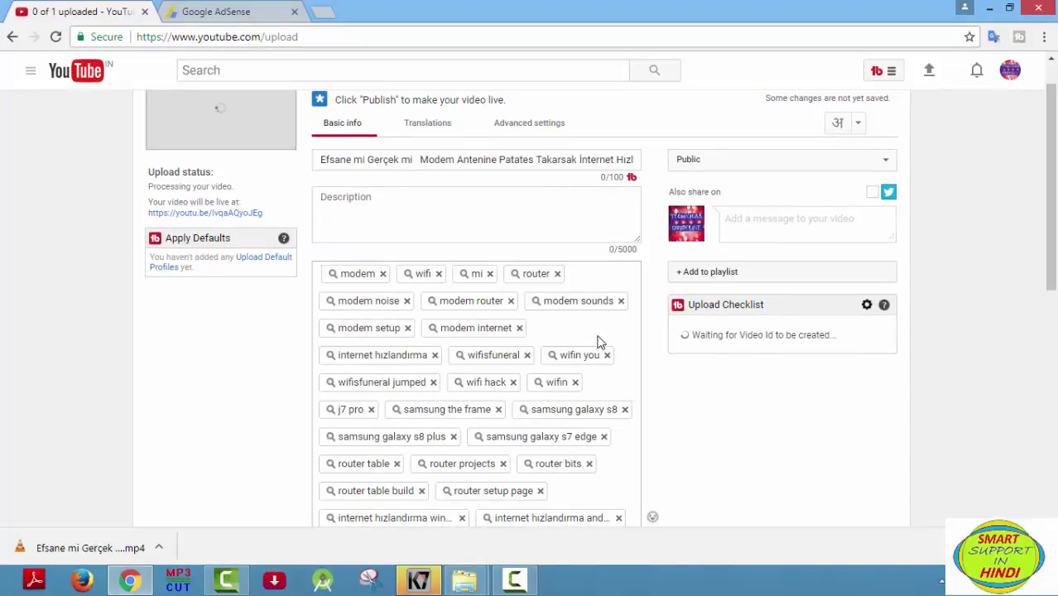
# Step: Scroll the form and select the PROCESSING DONE status text
pyautogui.scroll(-1, 531, 335)
pyautogui.scroll(1, 525, 341)
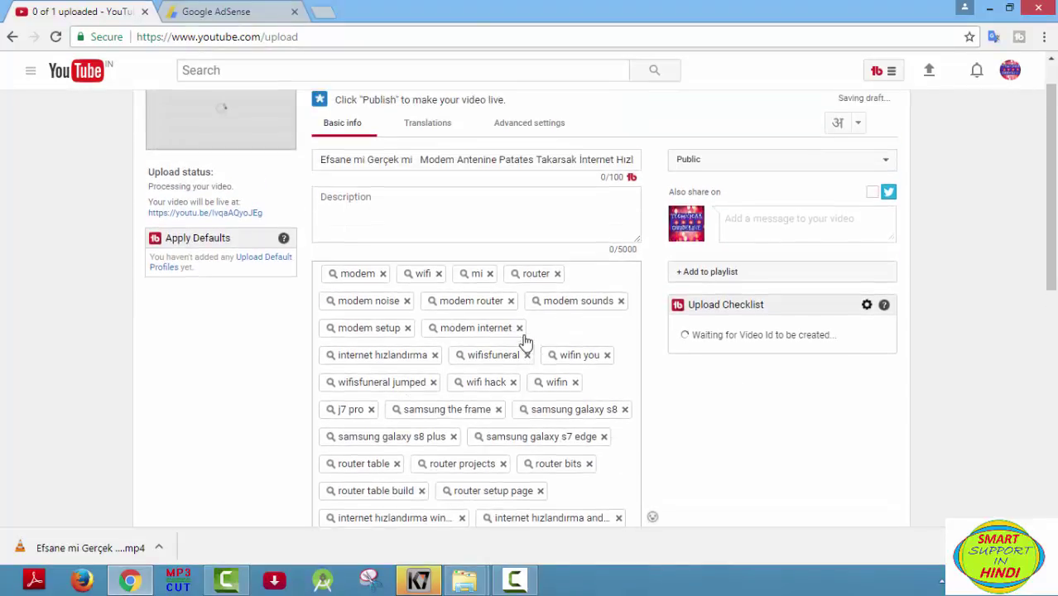
pyautogui.scroll(-1, 526, 340)
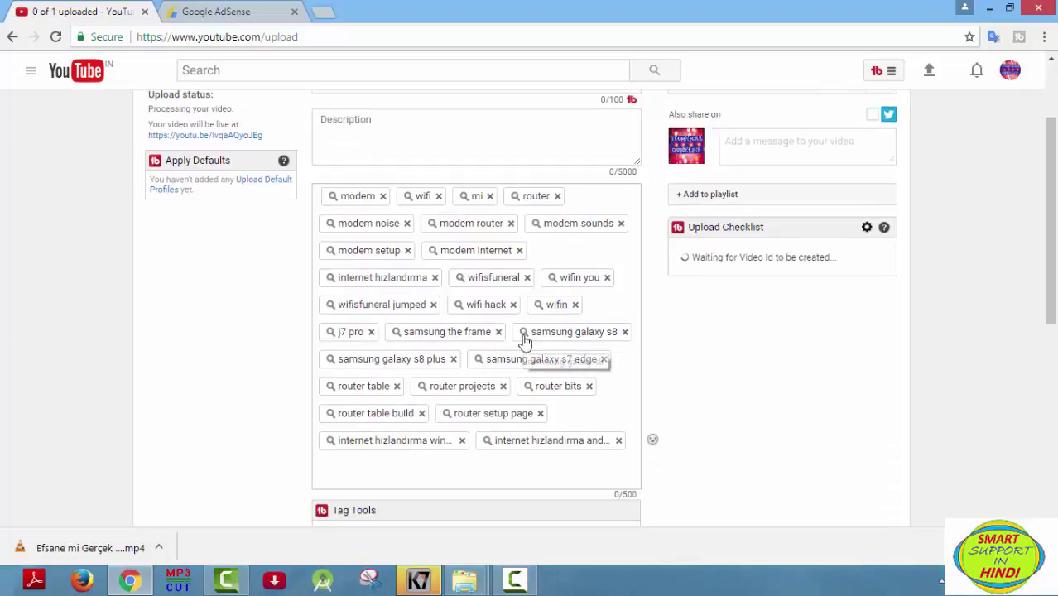
pyautogui.scroll(1, 525, 340)
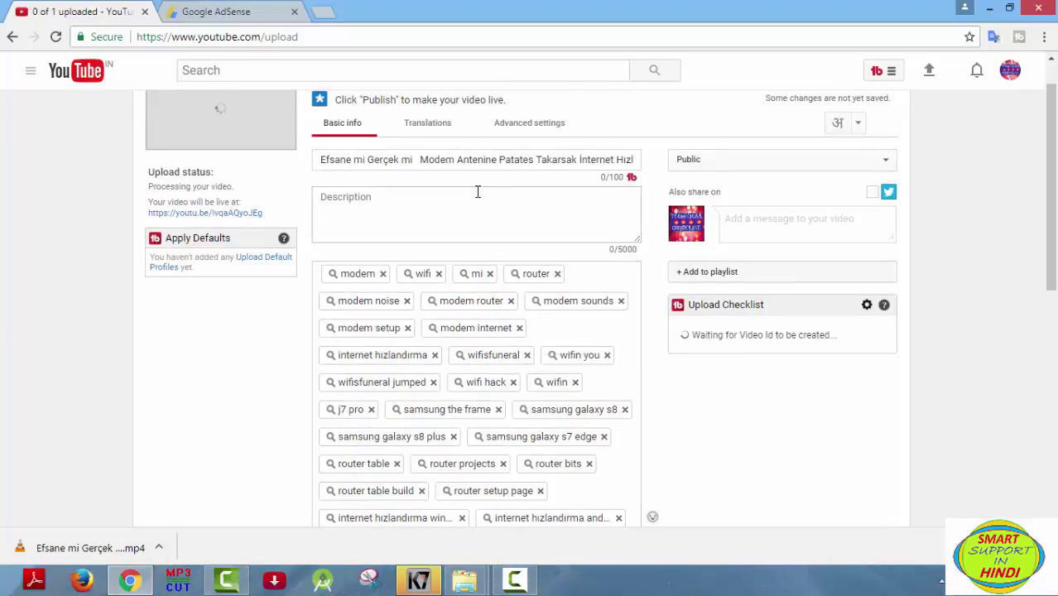
pyautogui.scroll(1, 253, 162)
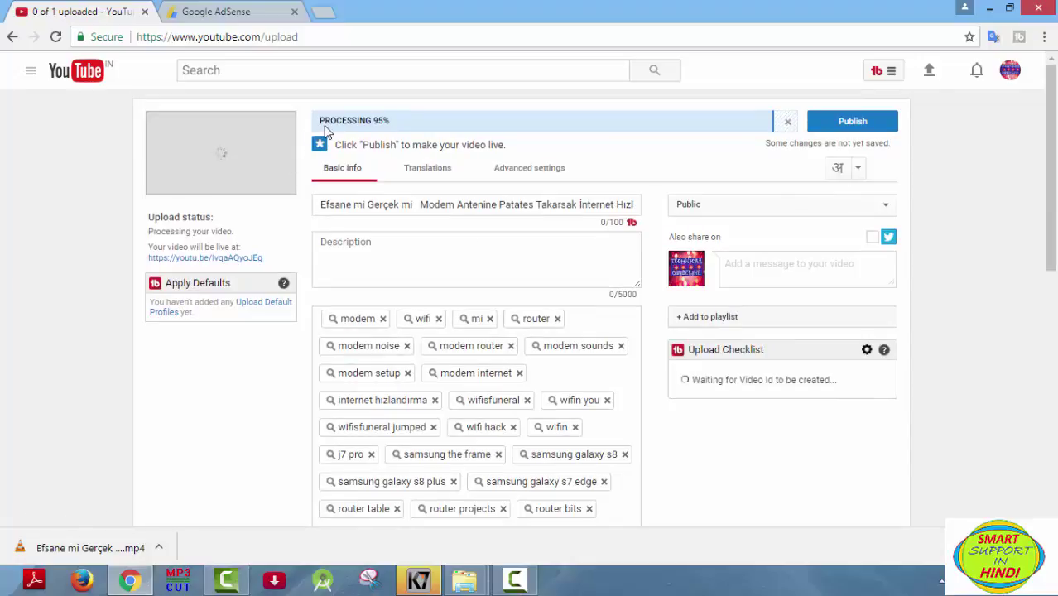
pyautogui.moveTo(340, 117); pyautogui.dragTo(404, 119)
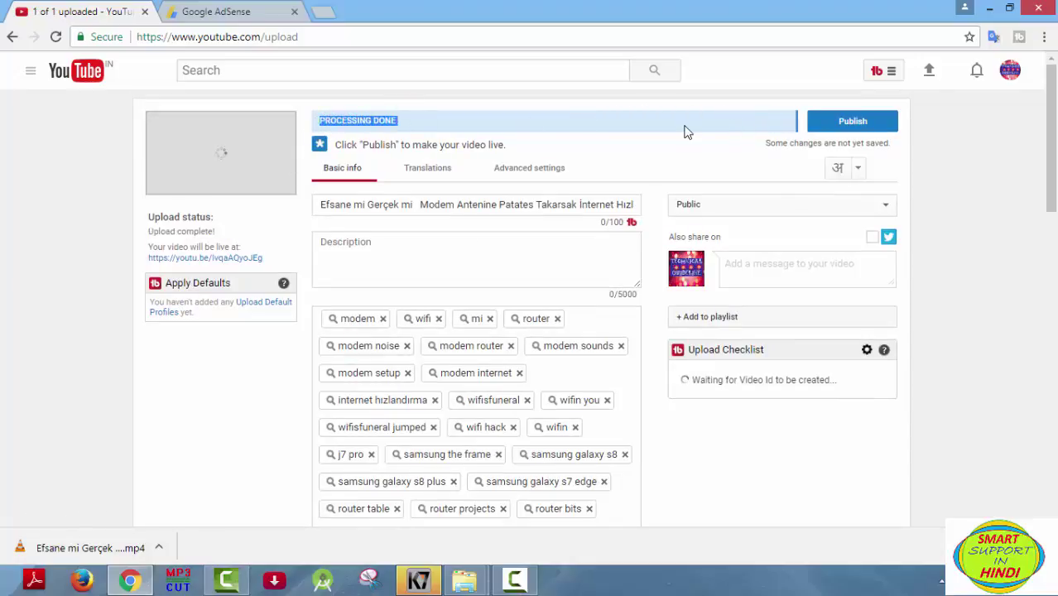
# Step: Publish the video and select its short youtu.be share link
pyautogui.click(760, 119)
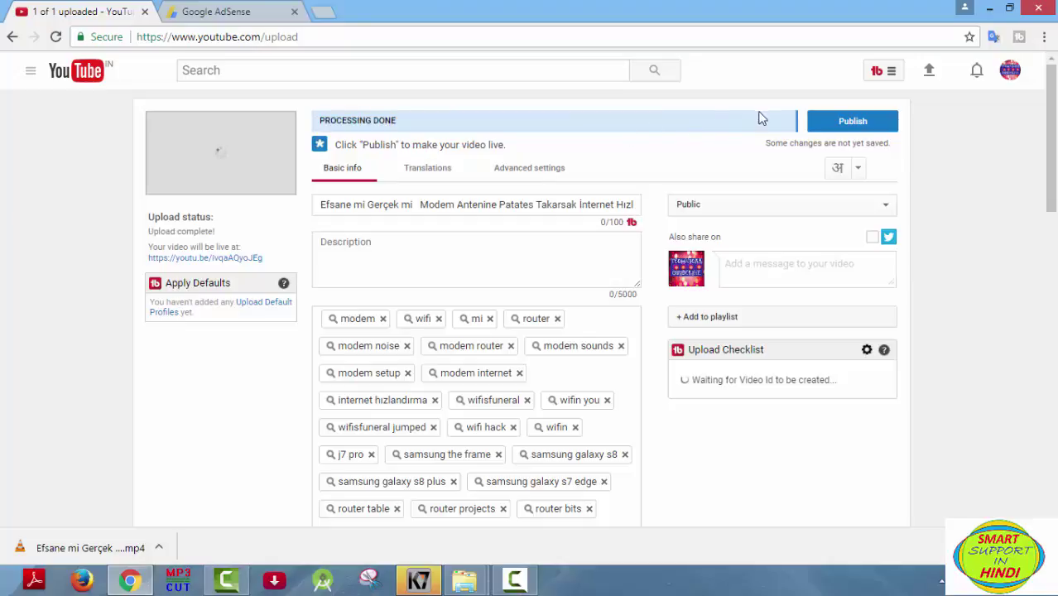
pyautogui.click(865, 123)
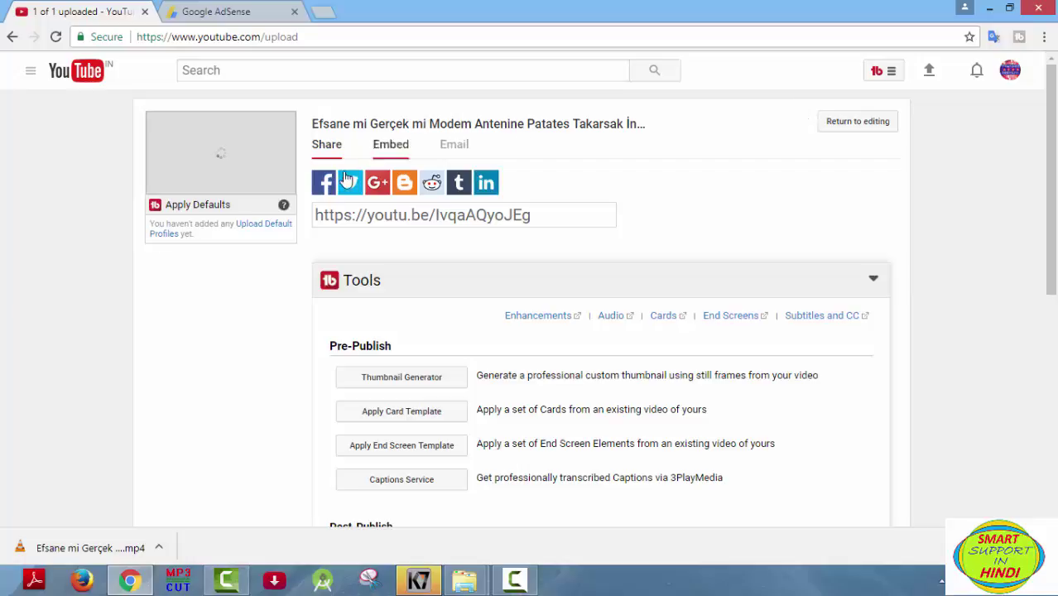
pyautogui.moveTo(544, 215); pyautogui.dragTo(304, 215)
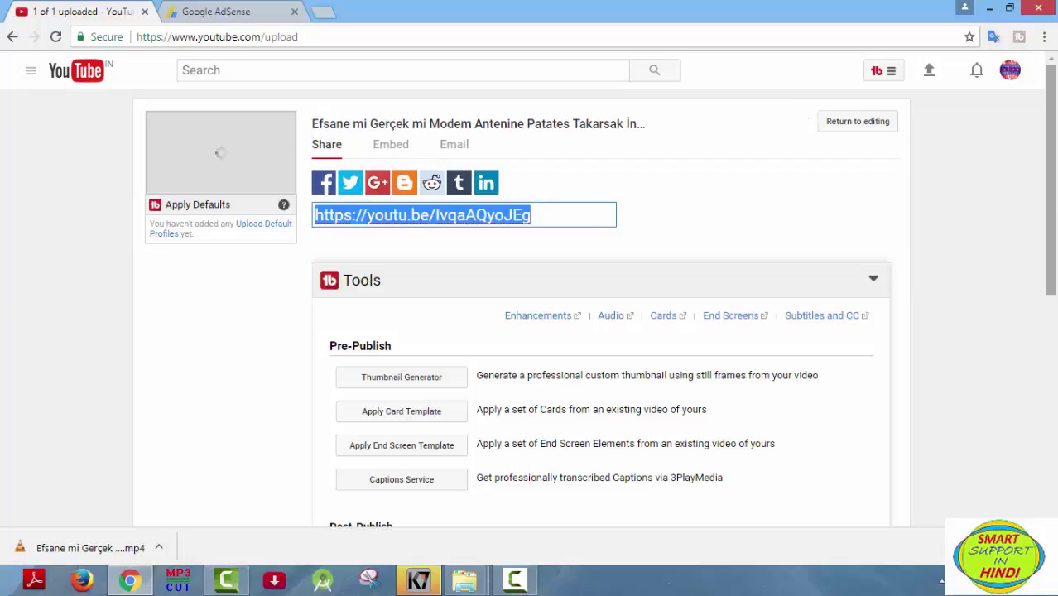
# Step: Return to editing, paste the video's full title into the Description, and save the changes
pyautogui.click(876, 139)
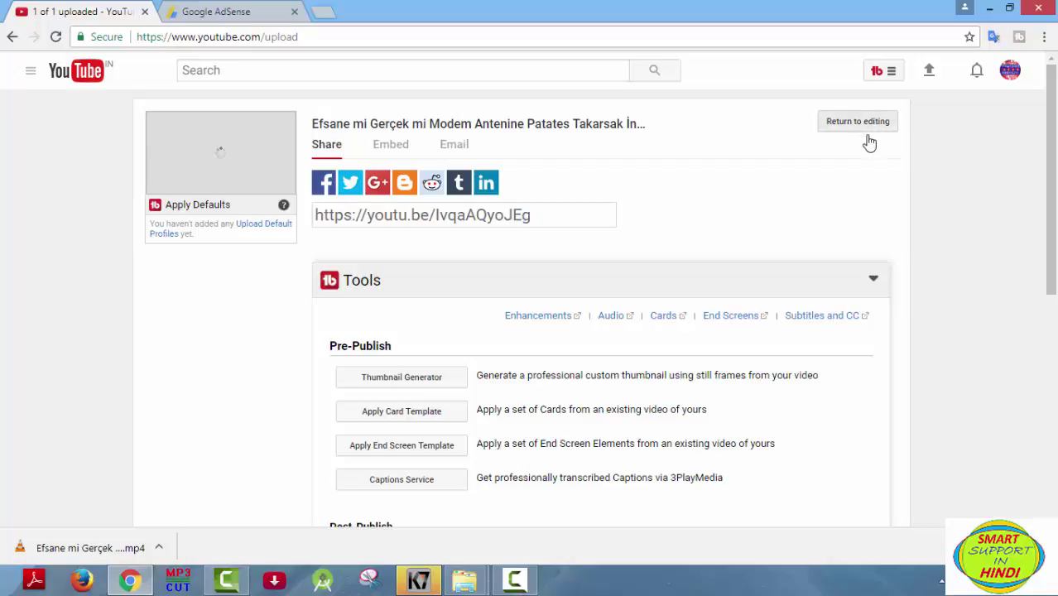
pyautogui.scroll(-3, 584, 217)
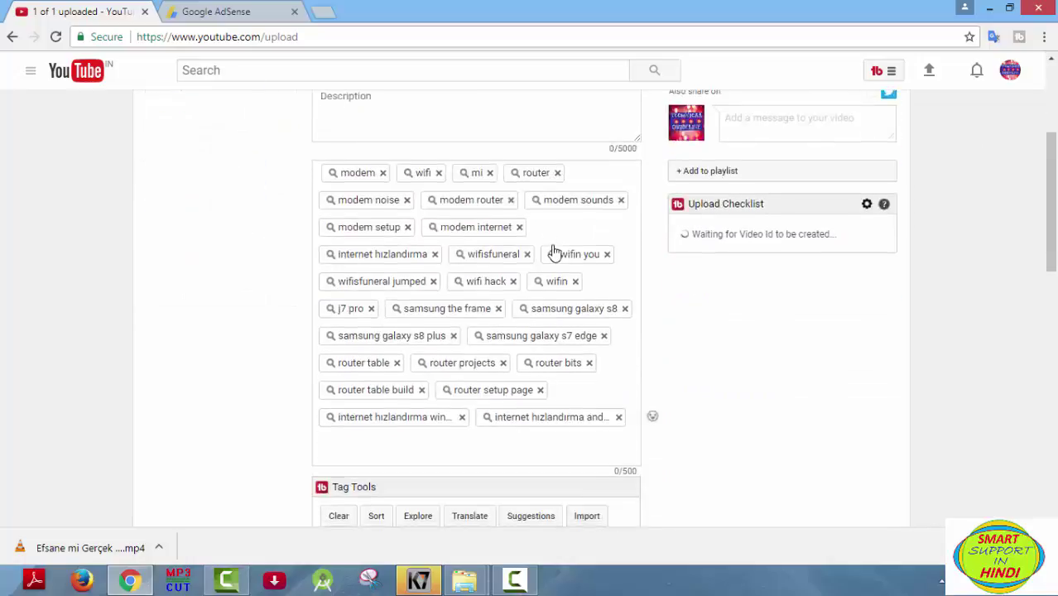
pyautogui.scroll(-2, 555, 240)
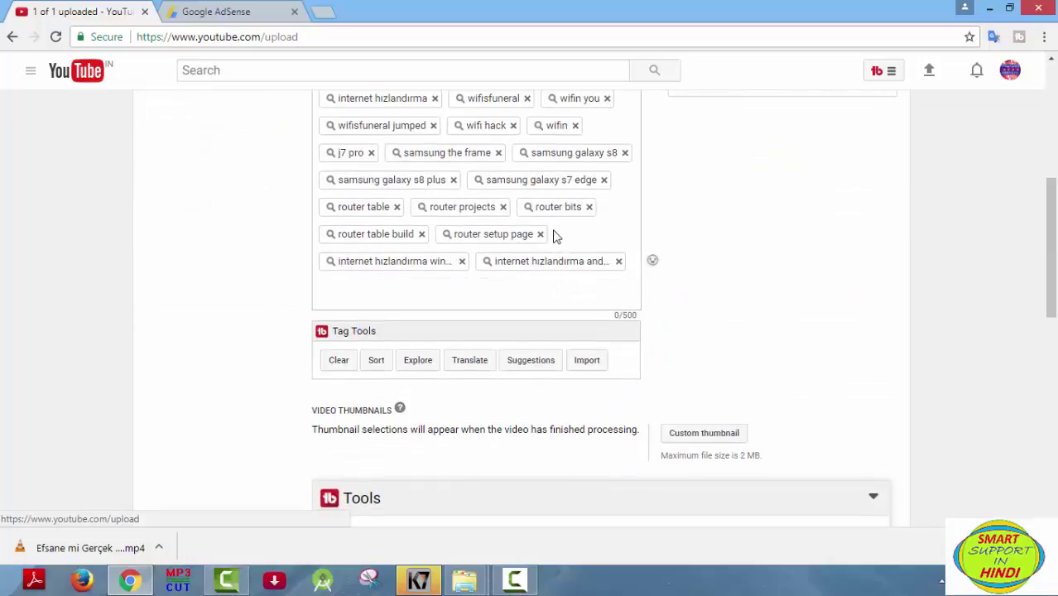
pyautogui.scroll(1, 547, 215)
pyautogui.scroll(4, 464, 211)
pyautogui.click(355, 327)
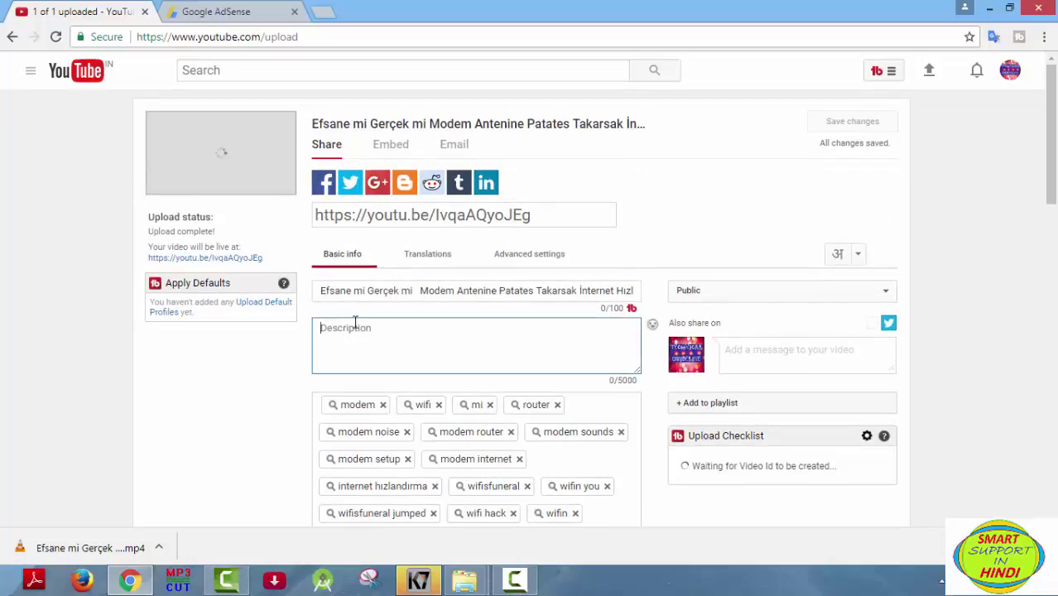
pyautogui.click(402, 292)
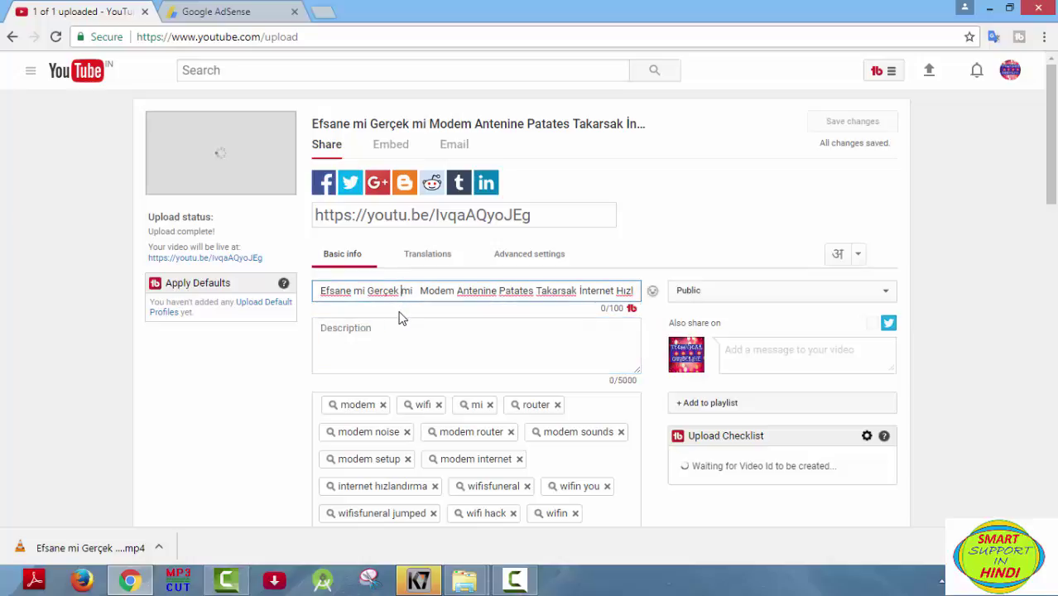
pyautogui.hotkey('ctrl', 'a')
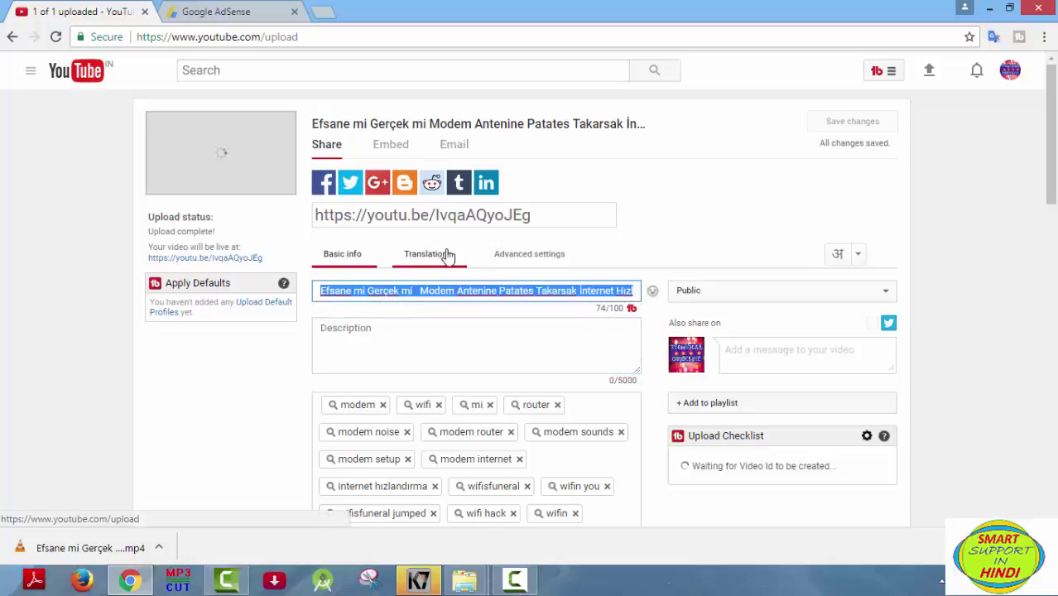
pyautogui.click(418, 329)
pyautogui.write('Efsane mi Gerçek mi   Modem Antenine Patates Takarsak İnternet Hızlanır mı')
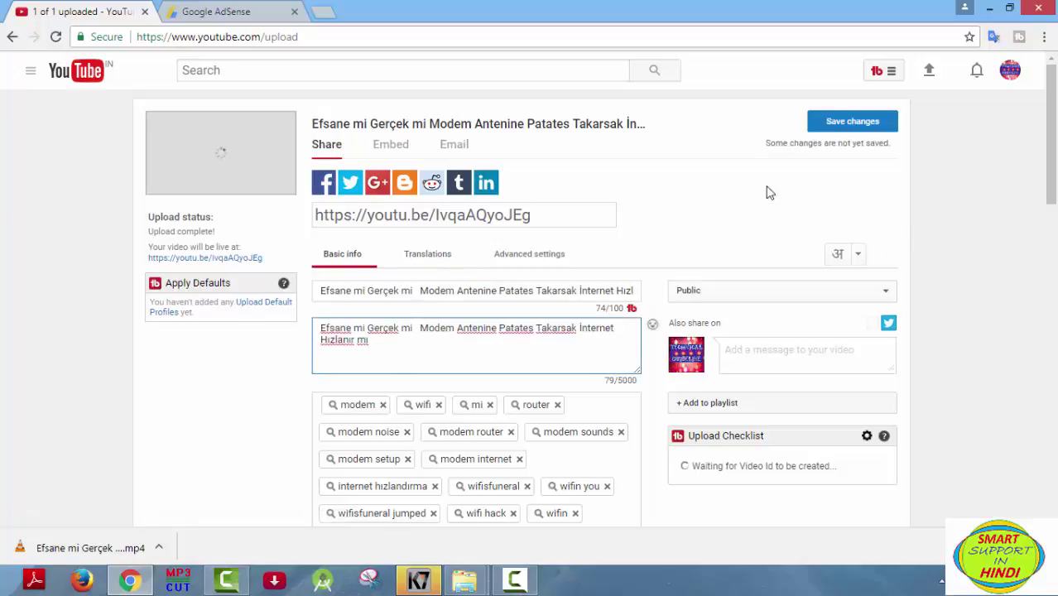
pyautogui.click(850, 126)
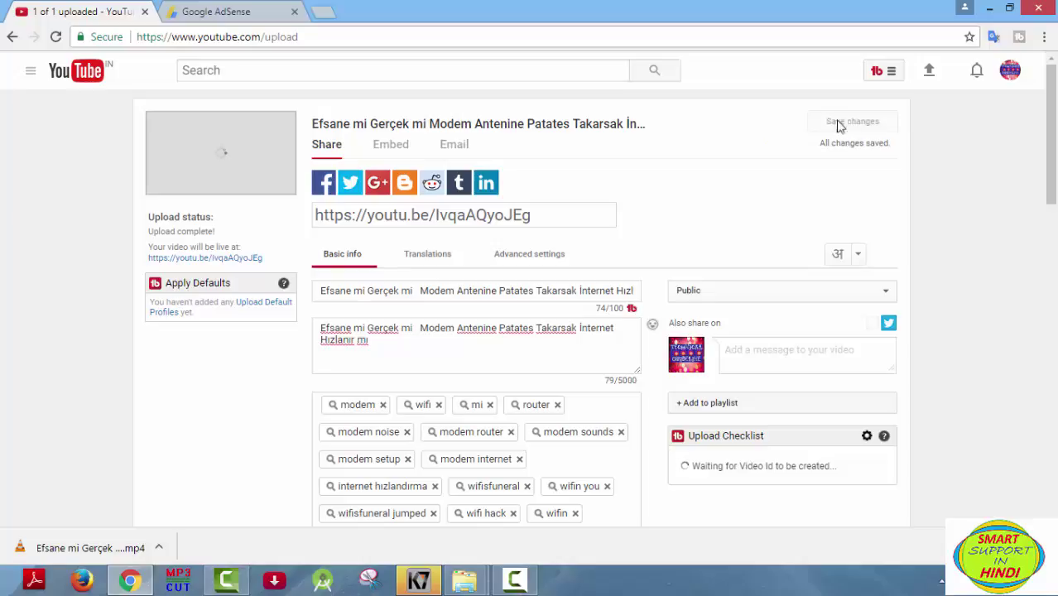
# Step: Open the account menu showing the Technical Guideline channel and other accounts
pyautogui.click(1010, 71)
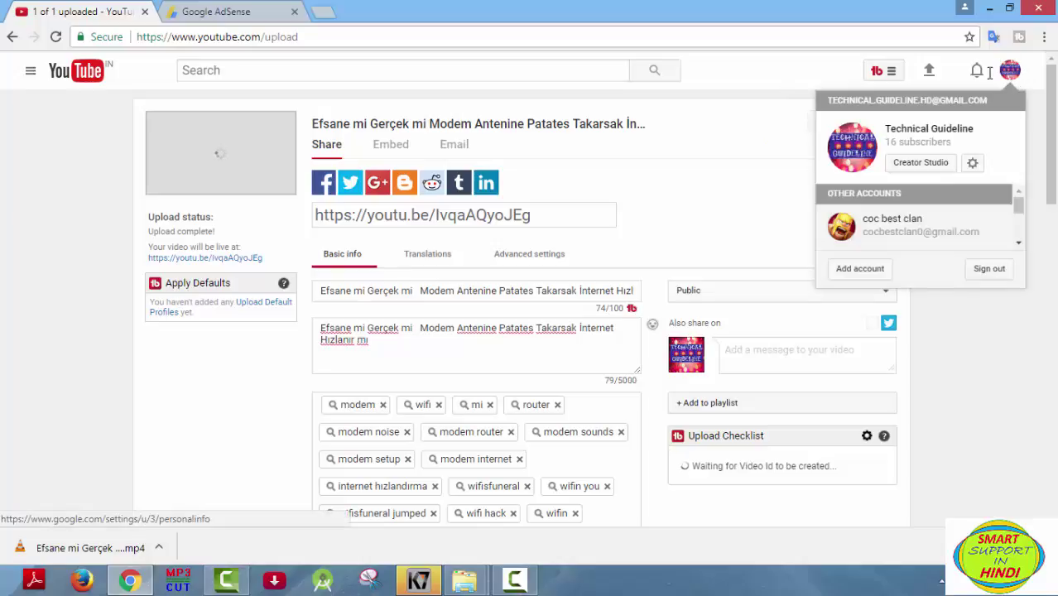